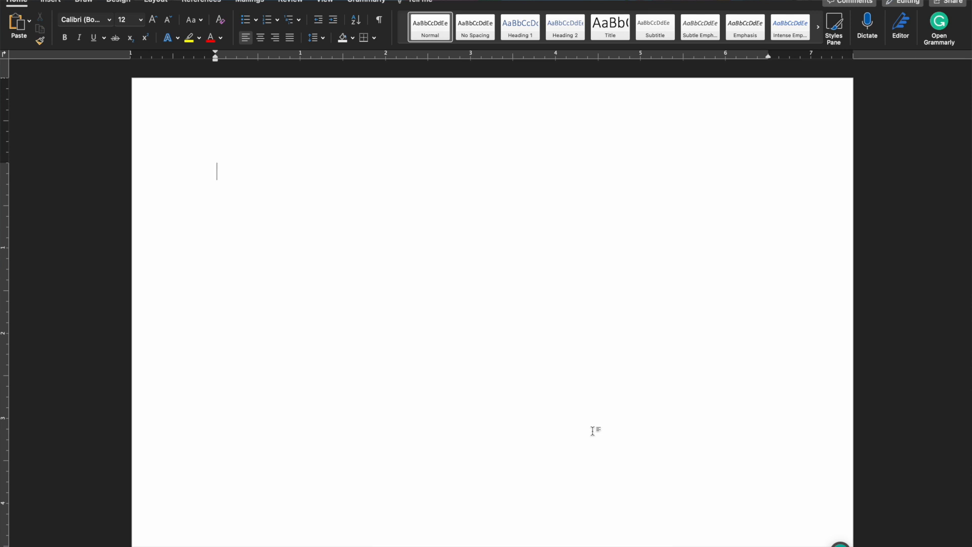
key(ctrl+Left)
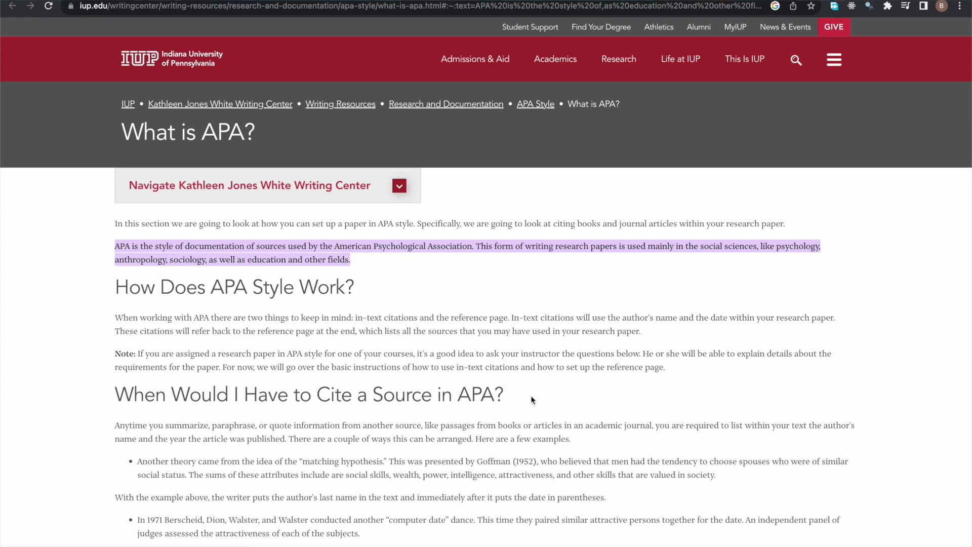
key(ctrl+Right)
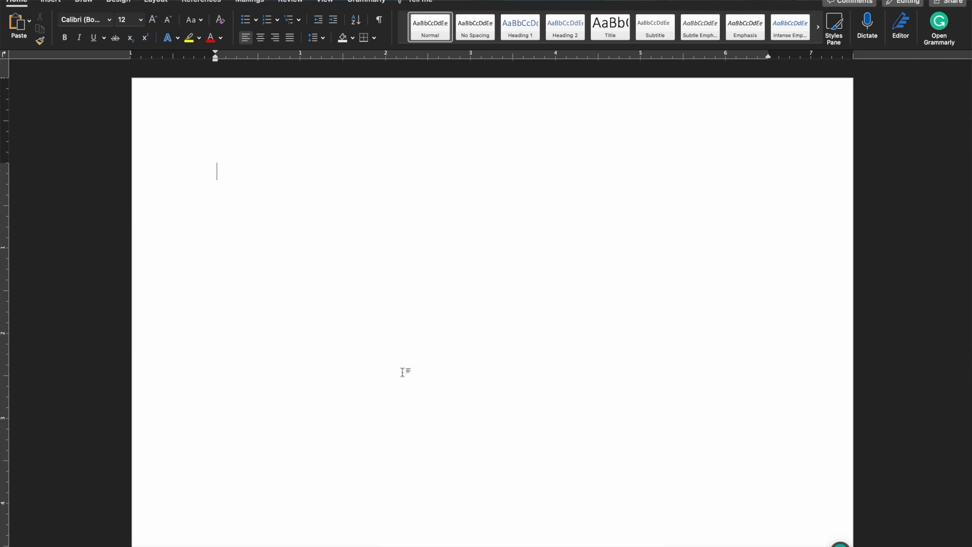
- Open Page Setup from Custom Margins to check the paper size, US Letter 8.50 × 11.00 in
click(155, 1)
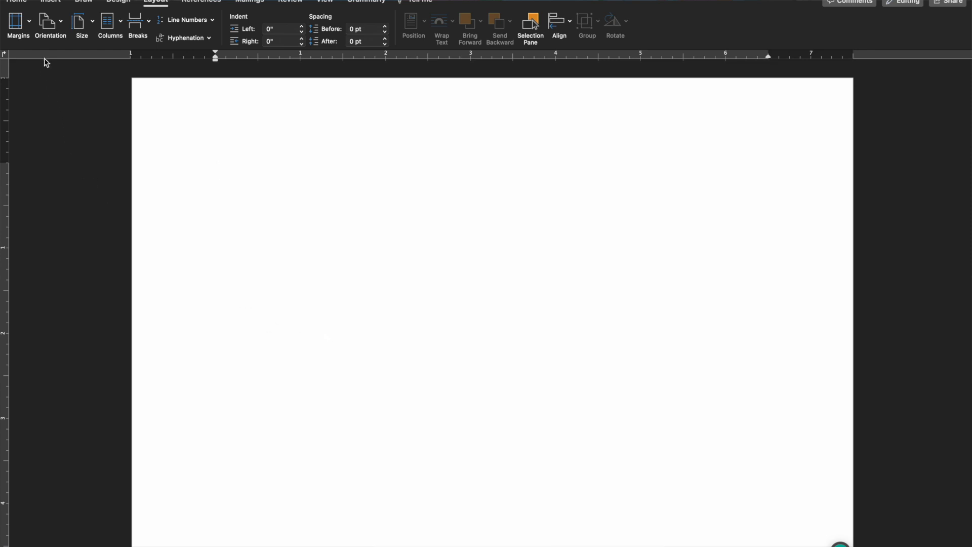
click(29, 30)
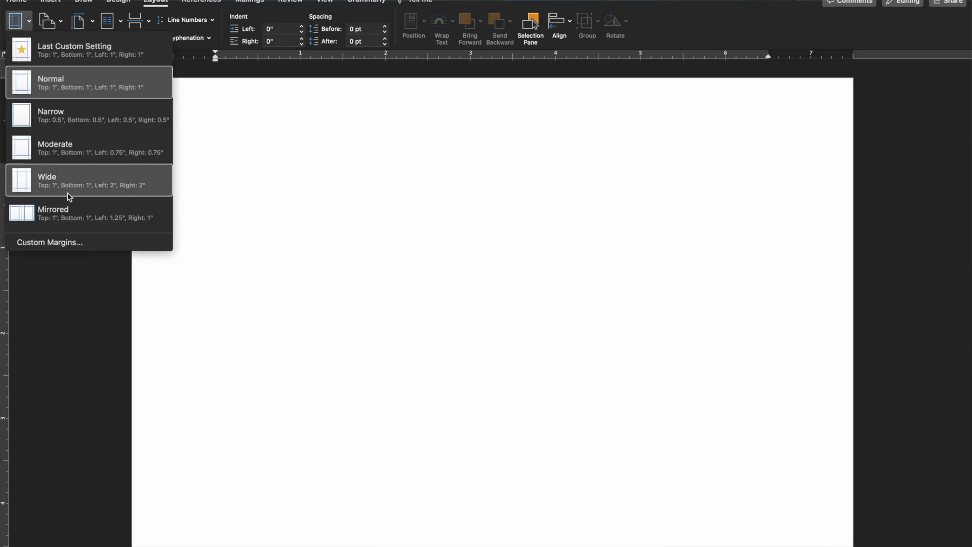
click(59, 241)
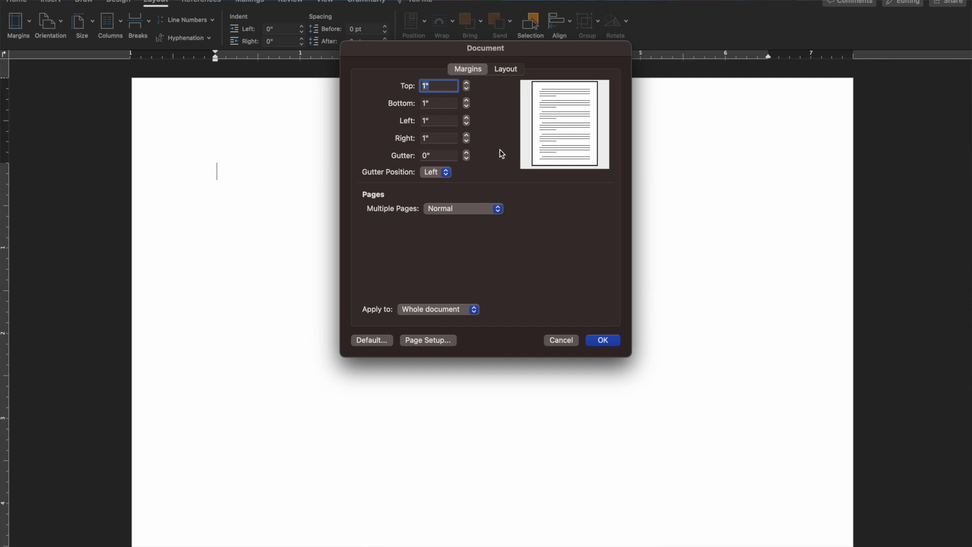
click(507, 70)
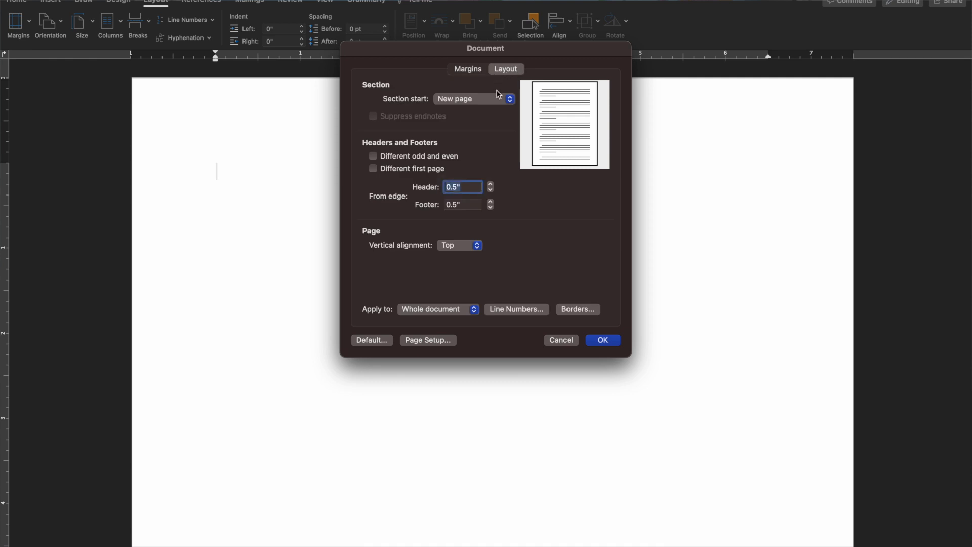
click(440, 343)
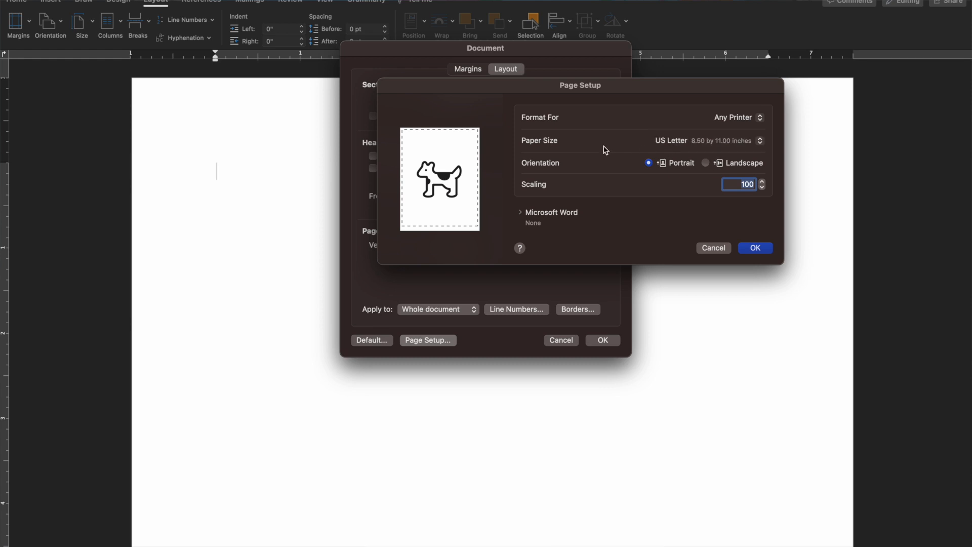
- Leave the paper size at US Letter and confirm Page Setup
click(719, 147)
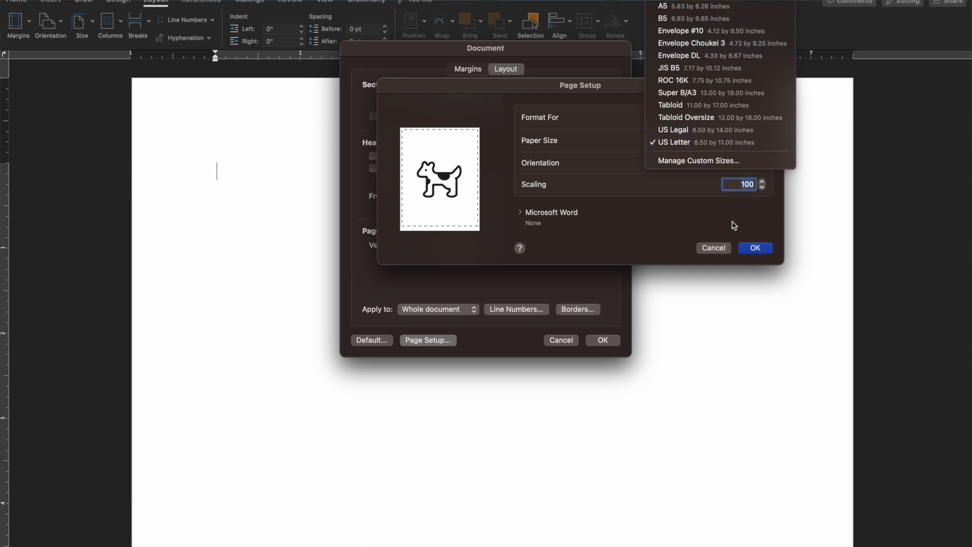
click(755, 248)
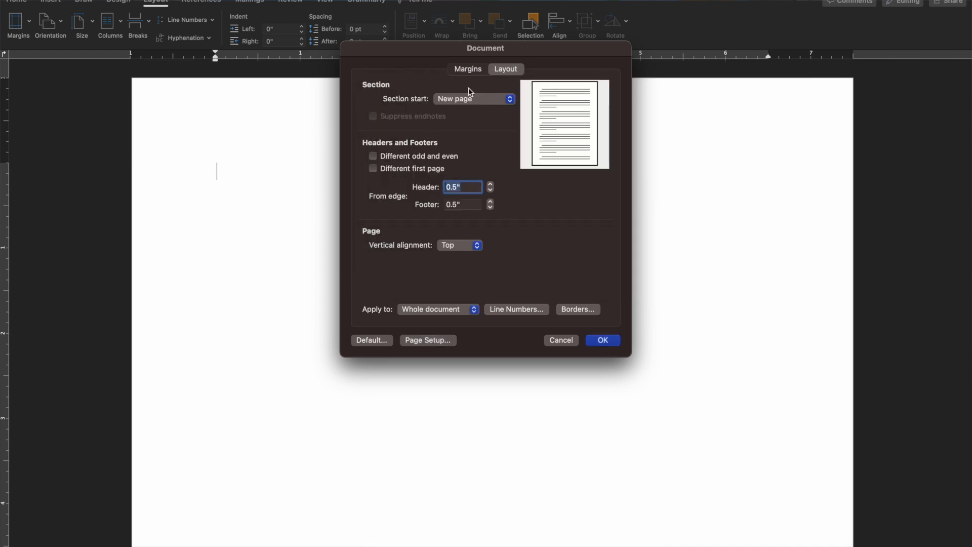
- Set the margins to 1 inch on all sides and apply them as the last custom setting
click(468, 69)
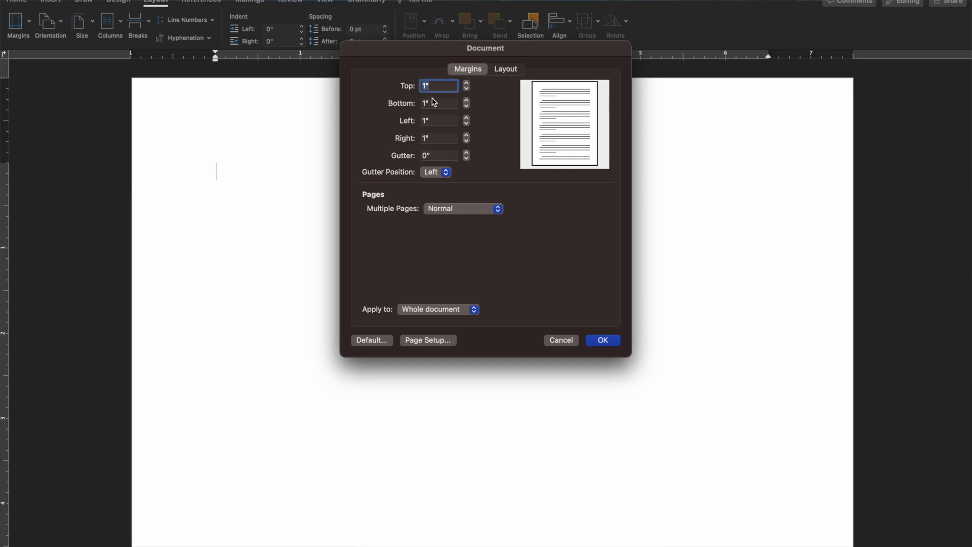
text(1)
click(605, 341)
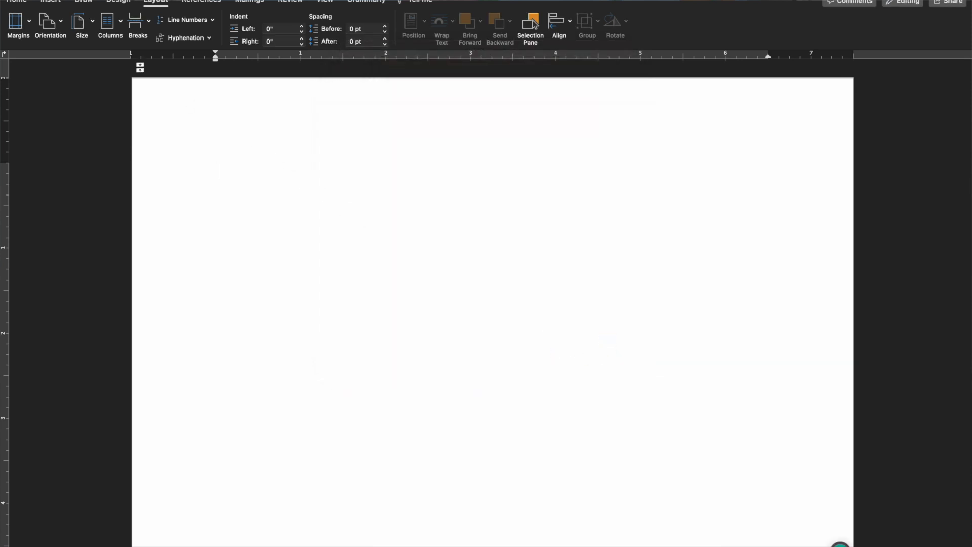
click(17, 21)
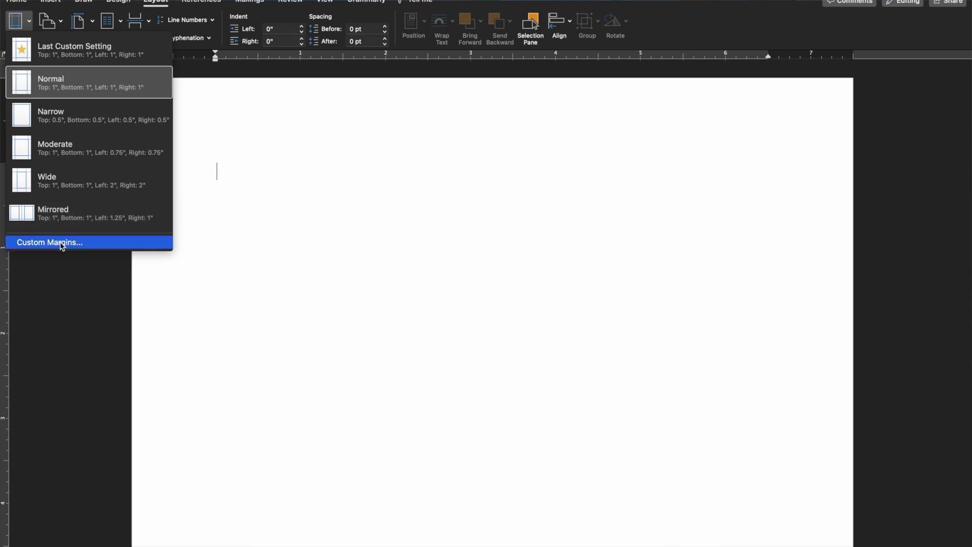
click(90, 55)
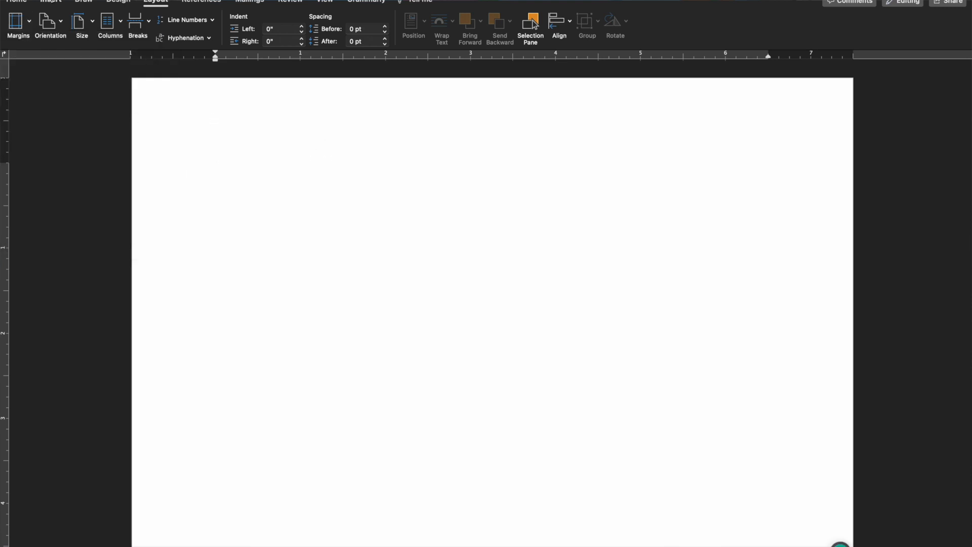
click(16, 21)
click(49, 243)
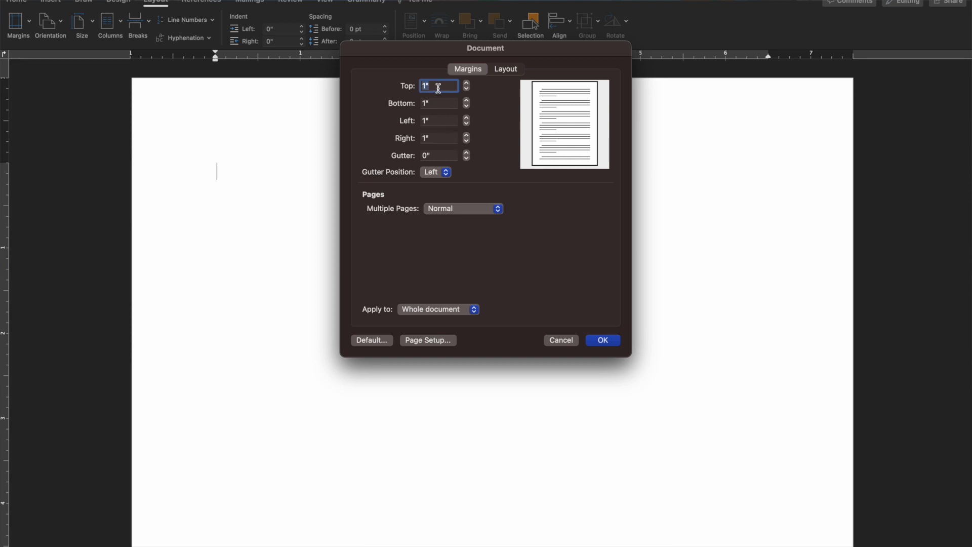
text(0.8)
click(467, 83)
click(467, 83)
click(467, 90)
click(467, 89)
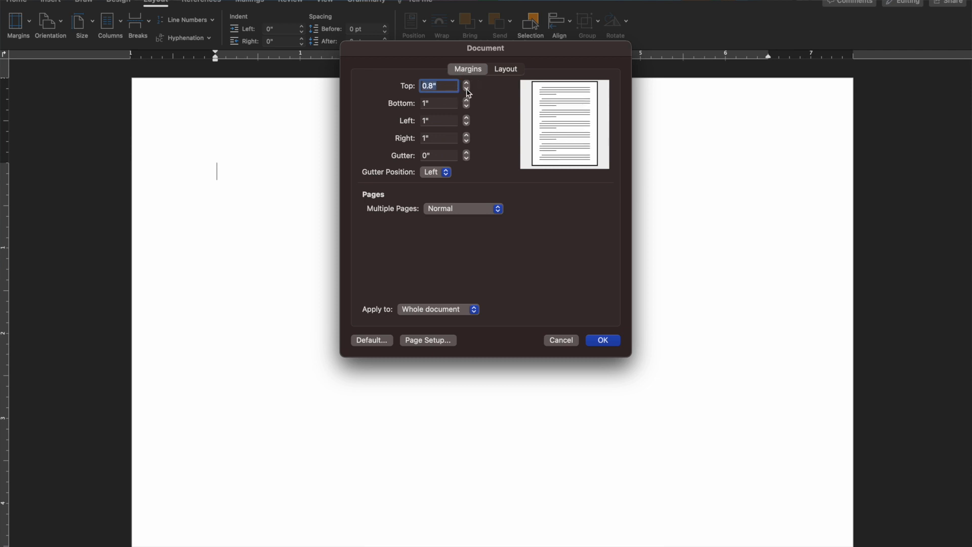
click(467, 84)
click(467, 84)
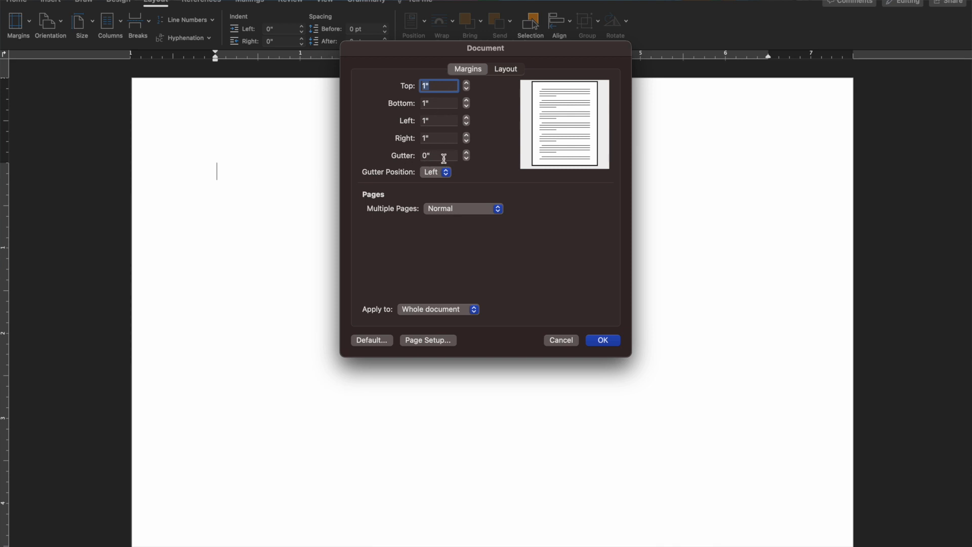
click(603, 342)
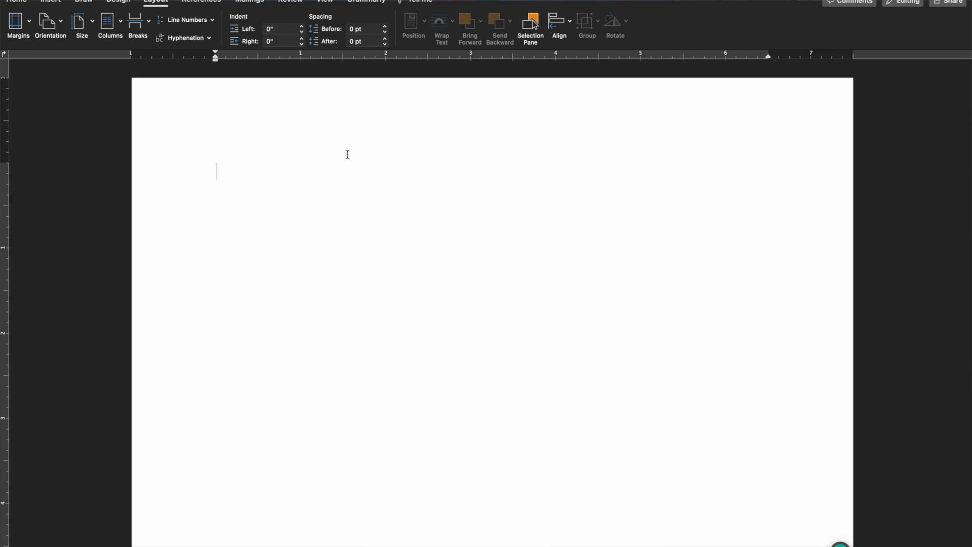
- Back on the Home ribbon, bring up the Normal style's options menu and dismiss it
click(11, 4)
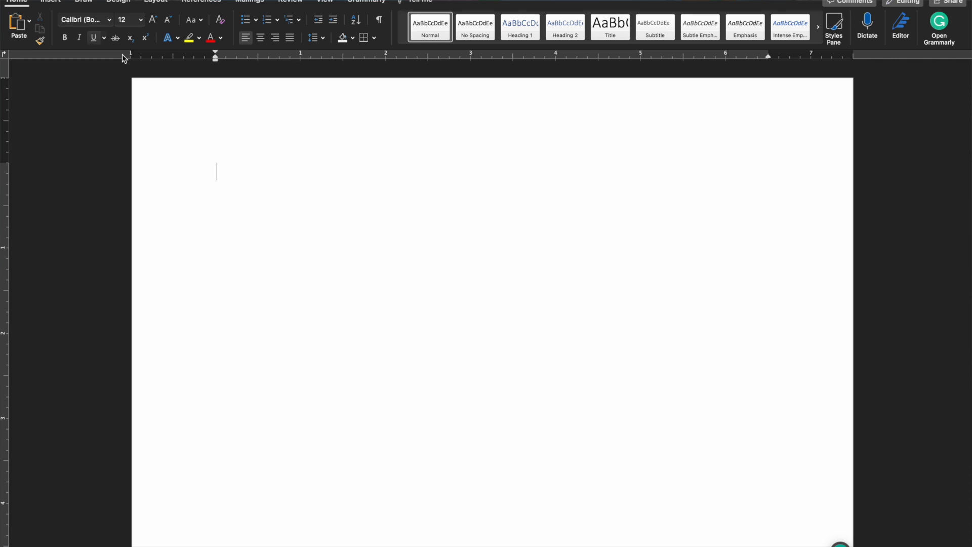
right_click(426, 30)
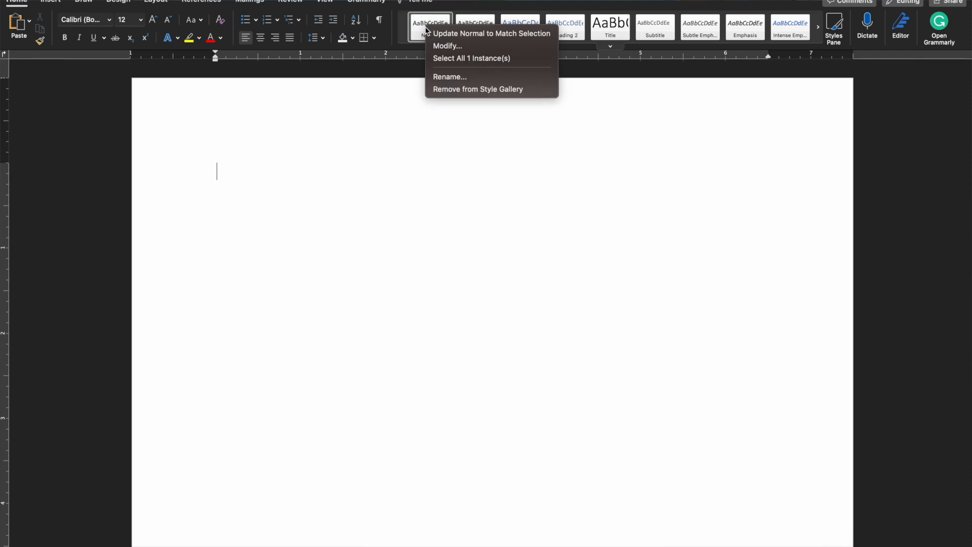
click(482, 196)
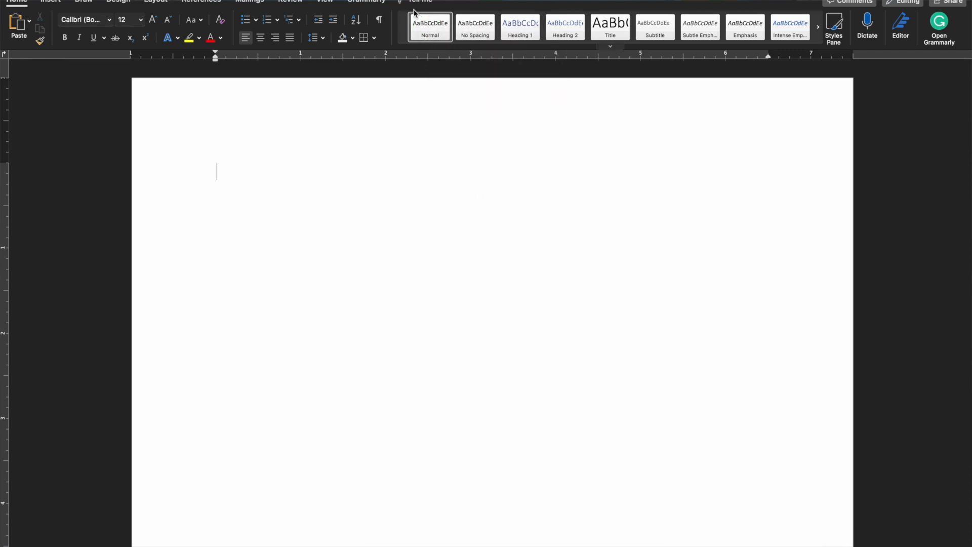
- Browse the Styles pane with all styles listed, then close it
click(835, 31)
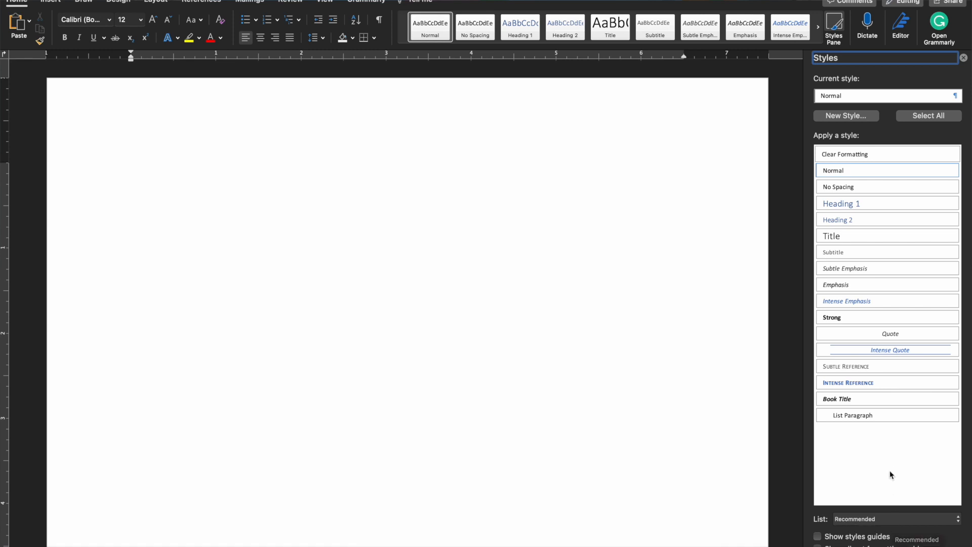
click(903, 520)
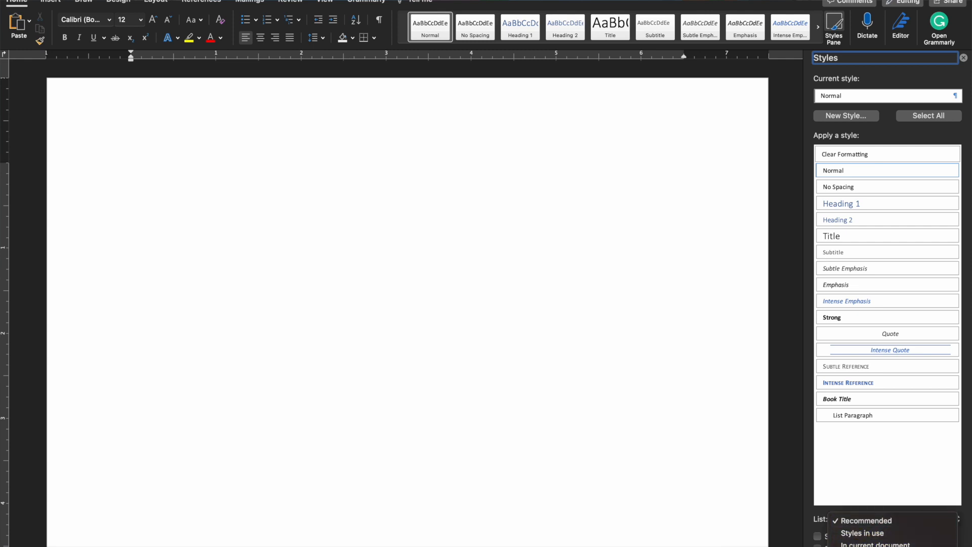
click(881, 546)
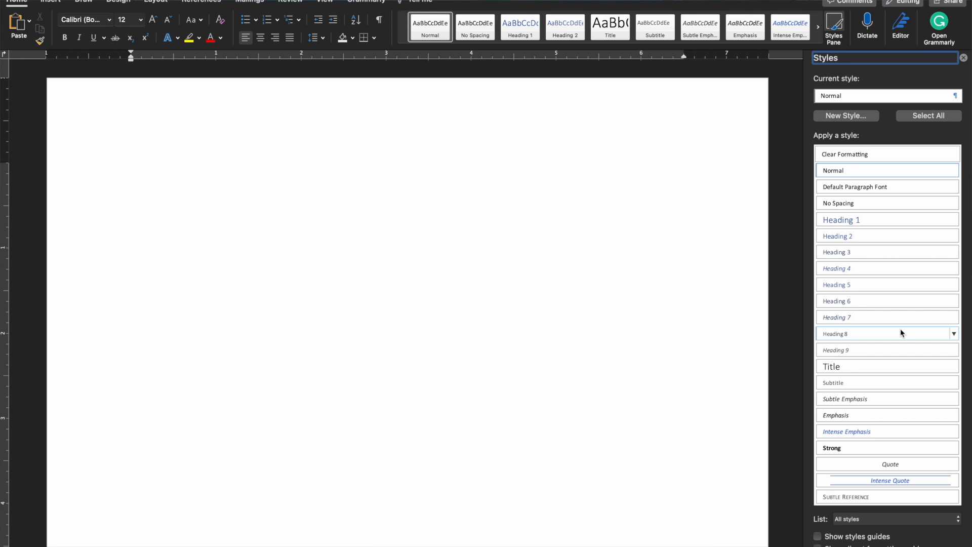
scroll(901, 332, down, 20)
scroll(900, 332, down, 5)
scroll(900, 331, up, 12)
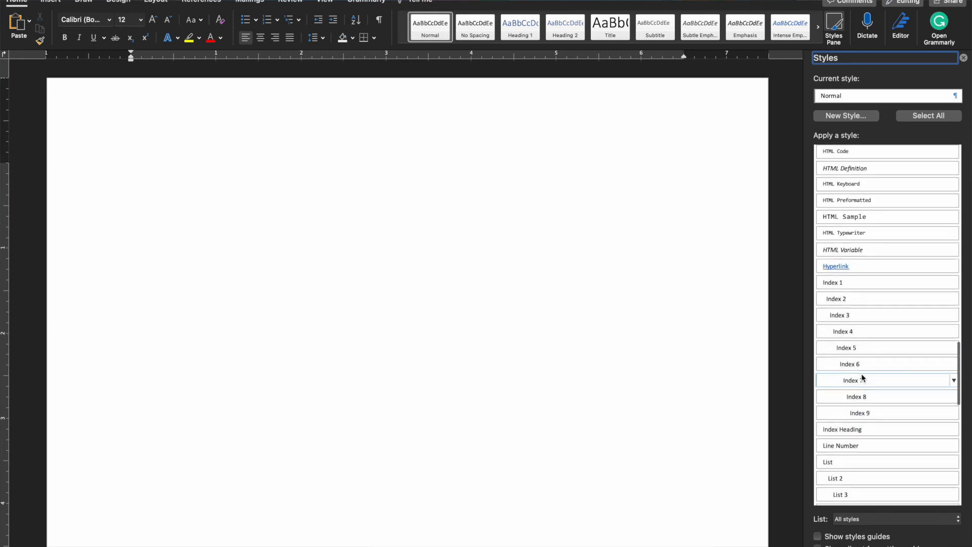
scroll(863, 378, up, 15)
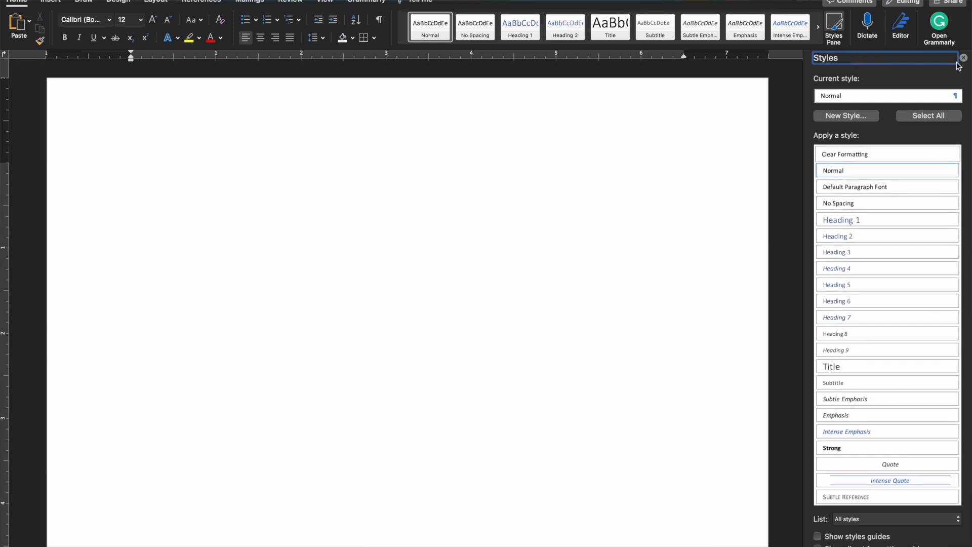
click(838, 40)
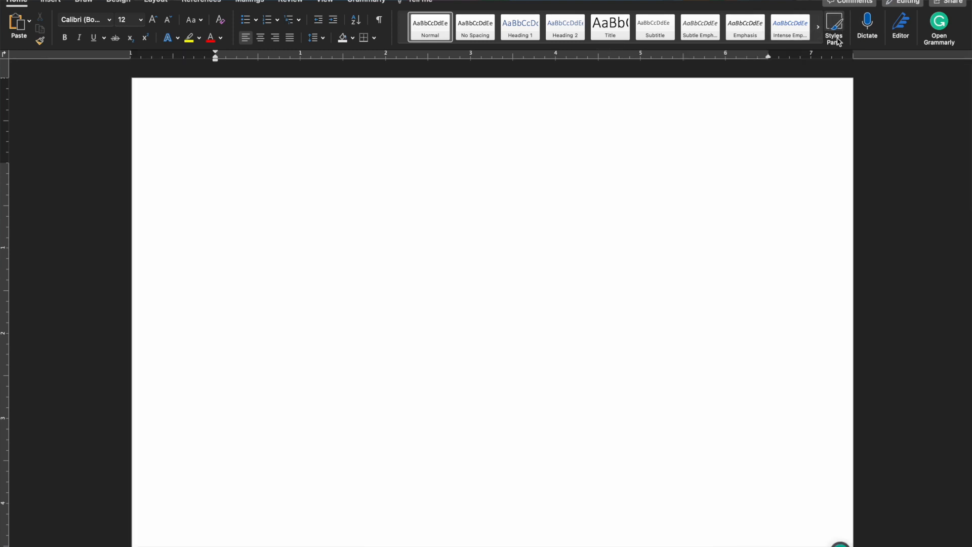
- Modify the Normal style to Times New Roman, 12 pt, with justified alignment
right_click(433, 36)
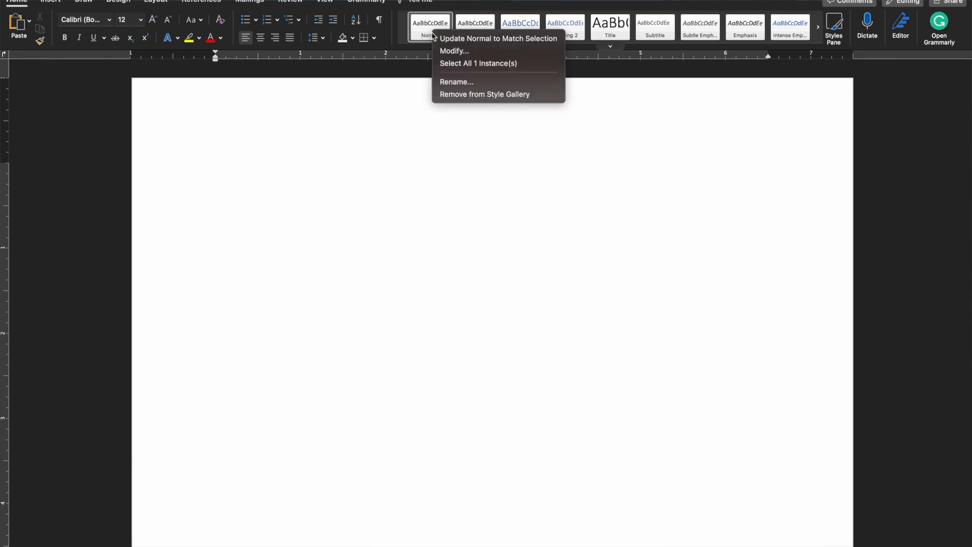
click(470, 53)
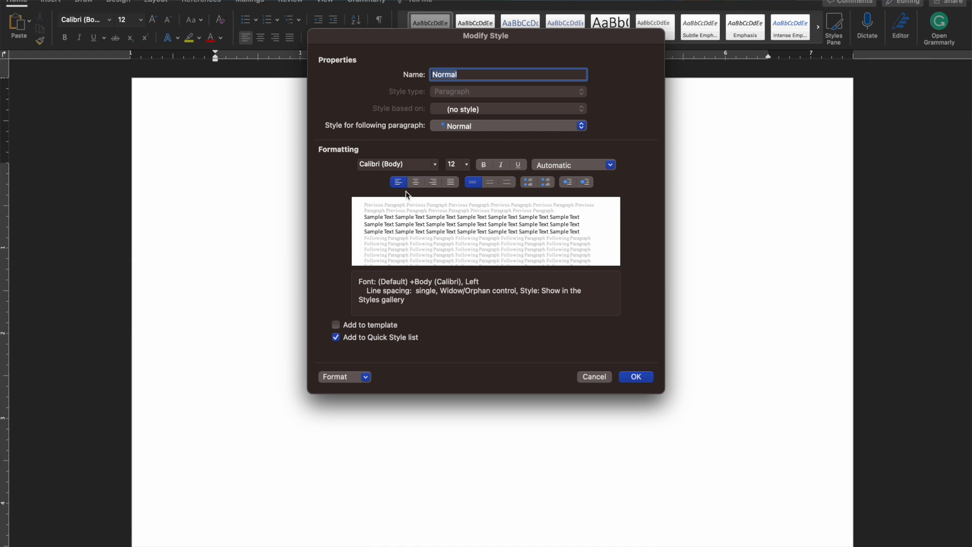
click(435, 164)
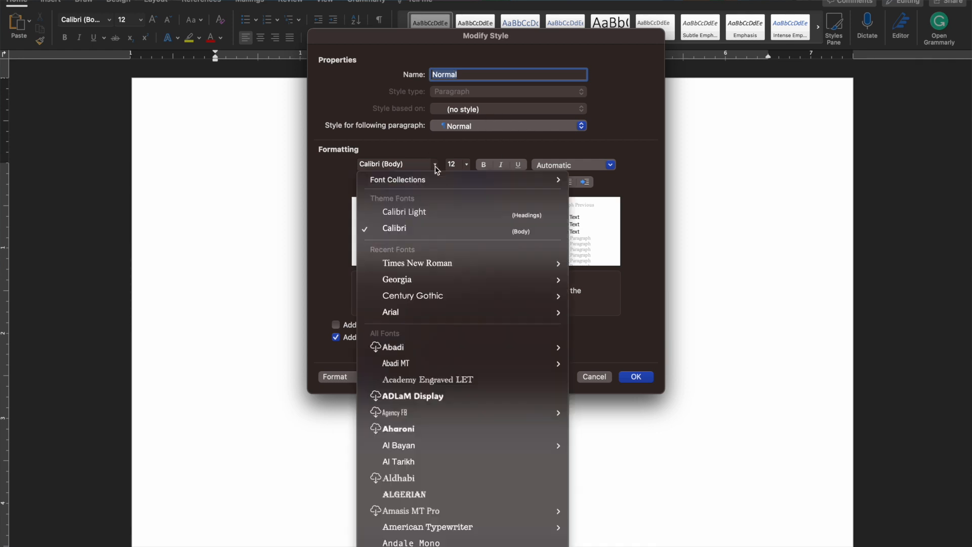
click(421, 264)
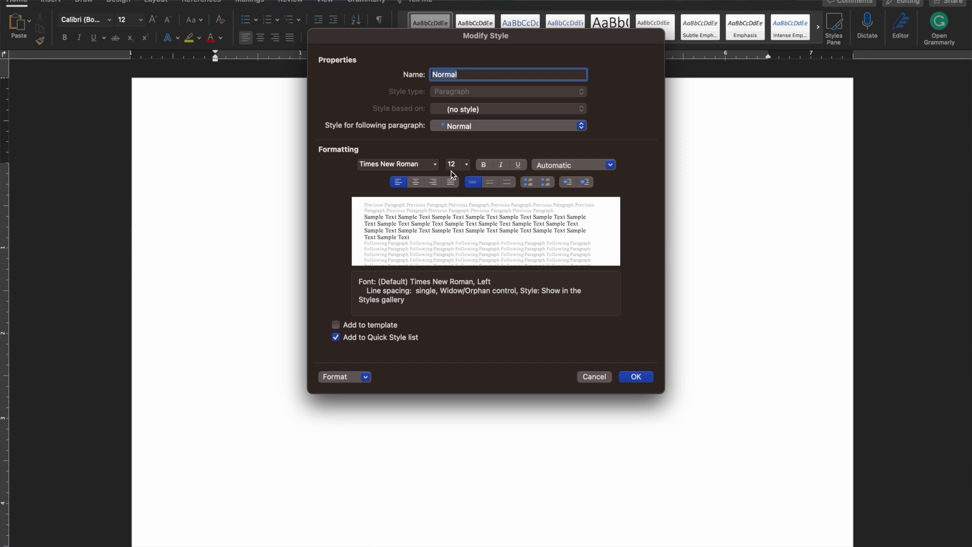
click(464, 169)
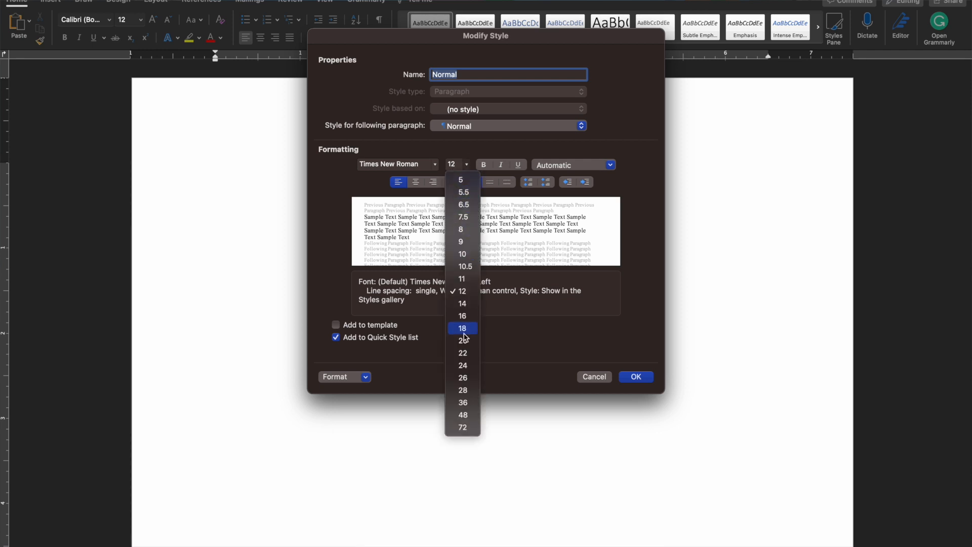
click(464, 292)
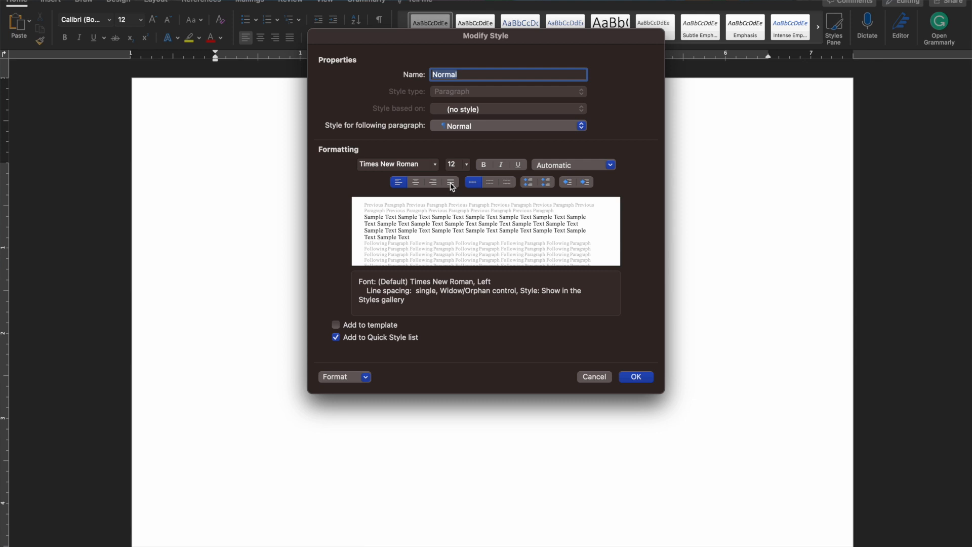
click(451, 183)
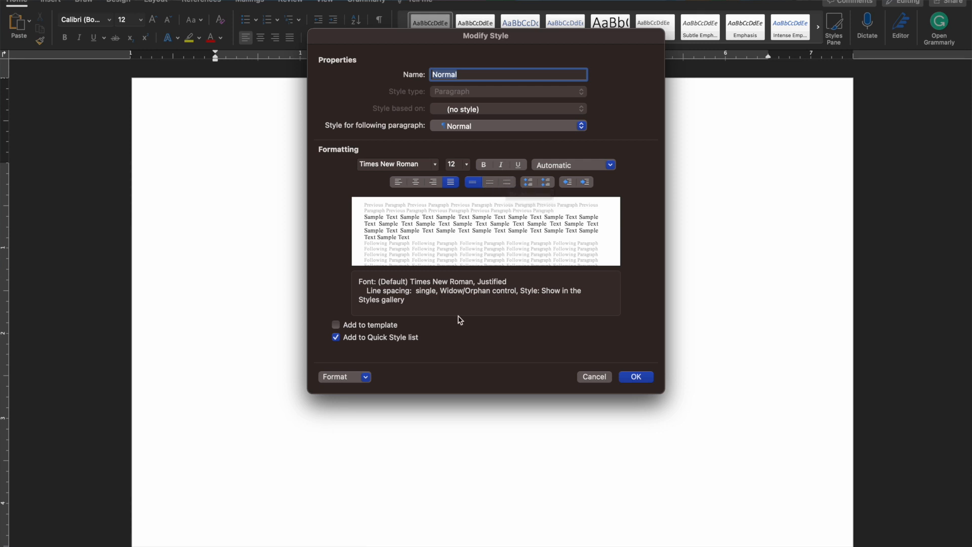
click(356, 380)
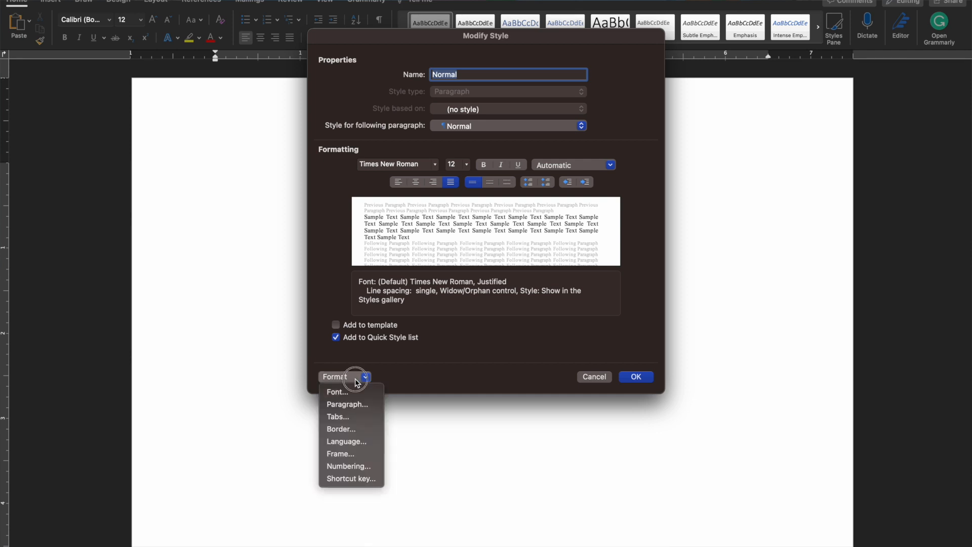
click(356, 404)
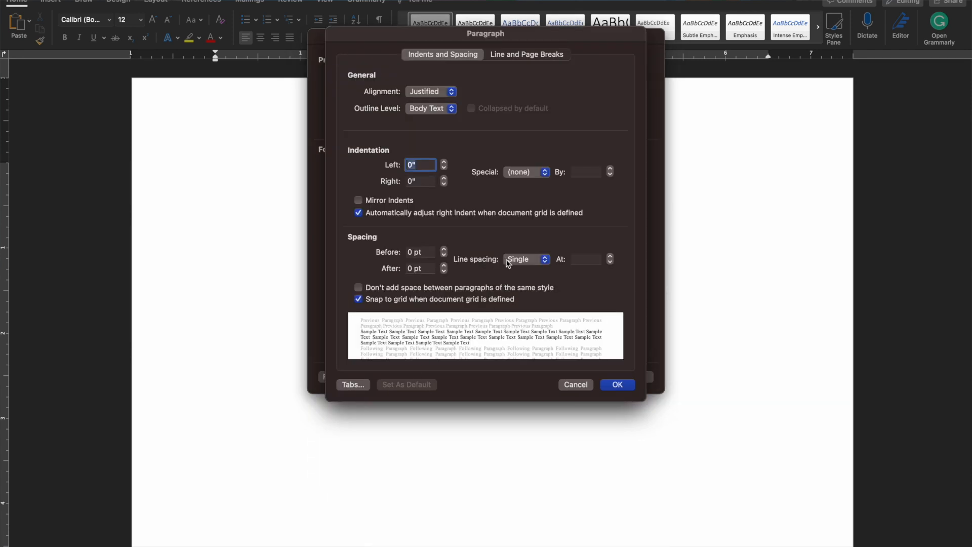
click(527, 259)
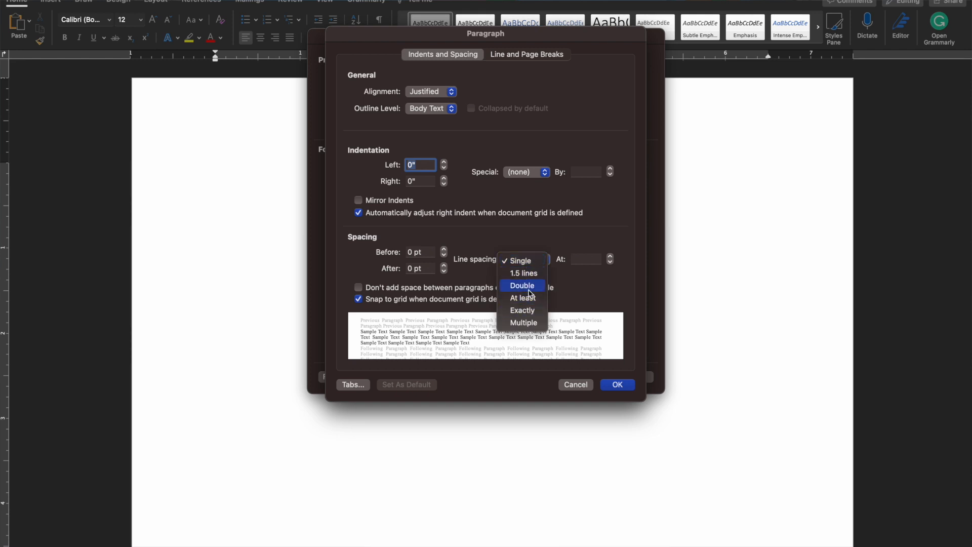
click(527, 286)
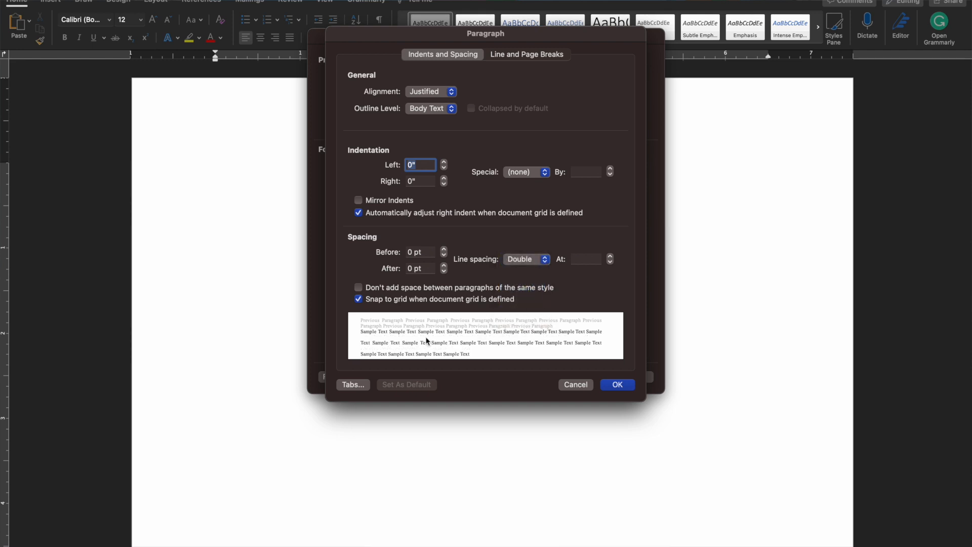
click(527, 259)
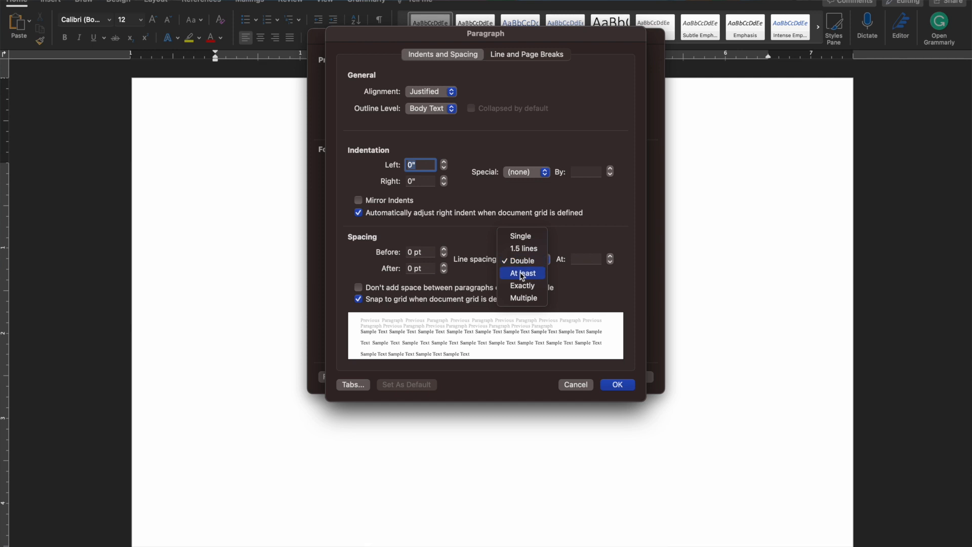
key(Return)
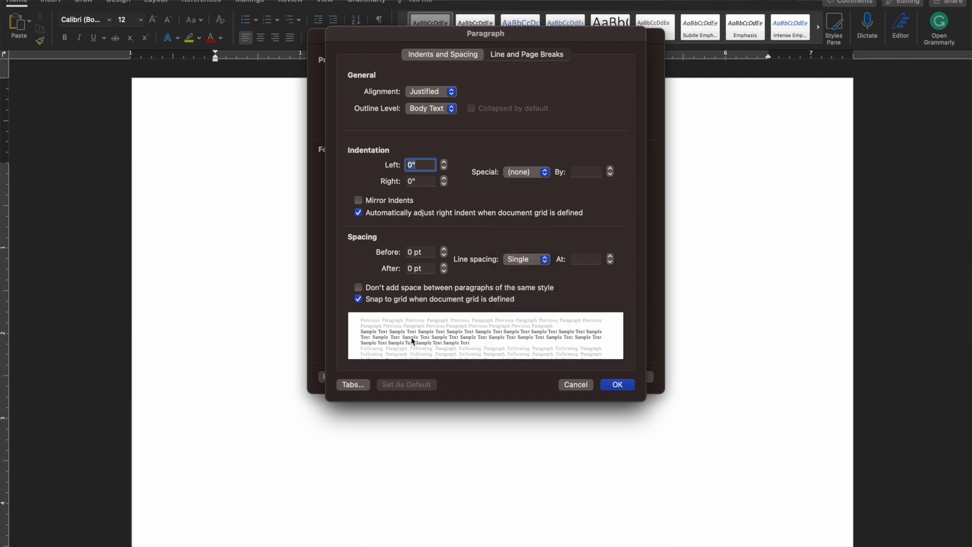
click(526, 260)
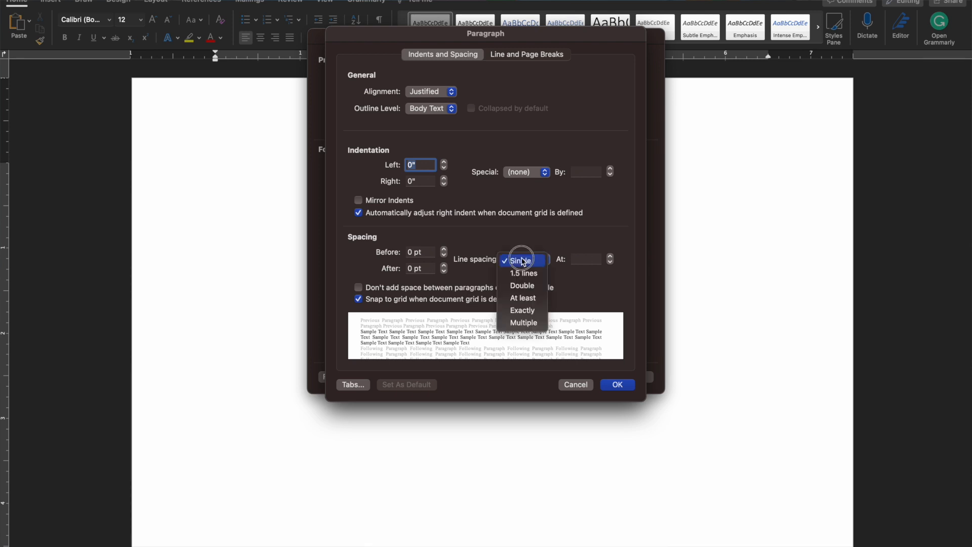
click(523, 286)
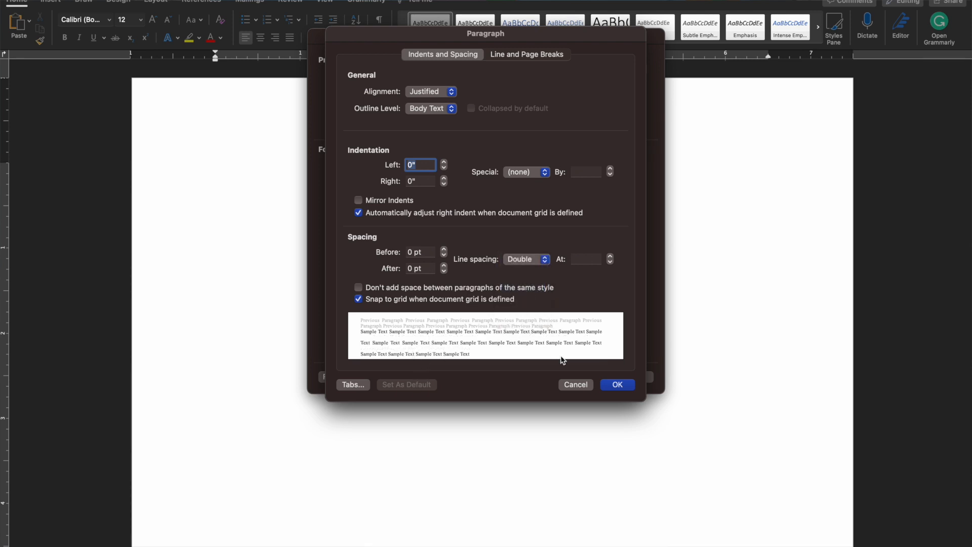
click(570, 386)
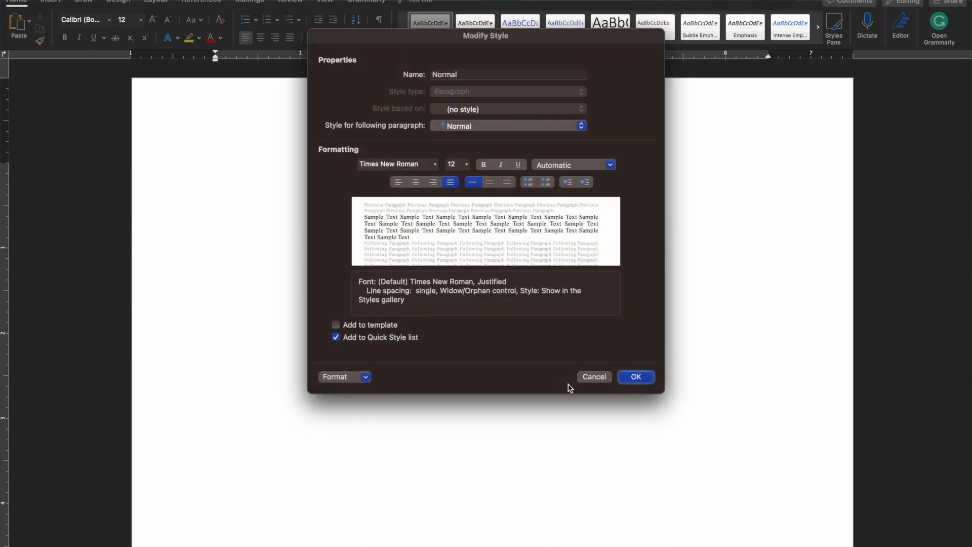
- Make the Normal style double-spaced, save it, and apply Normal to the document
click(507, 183)
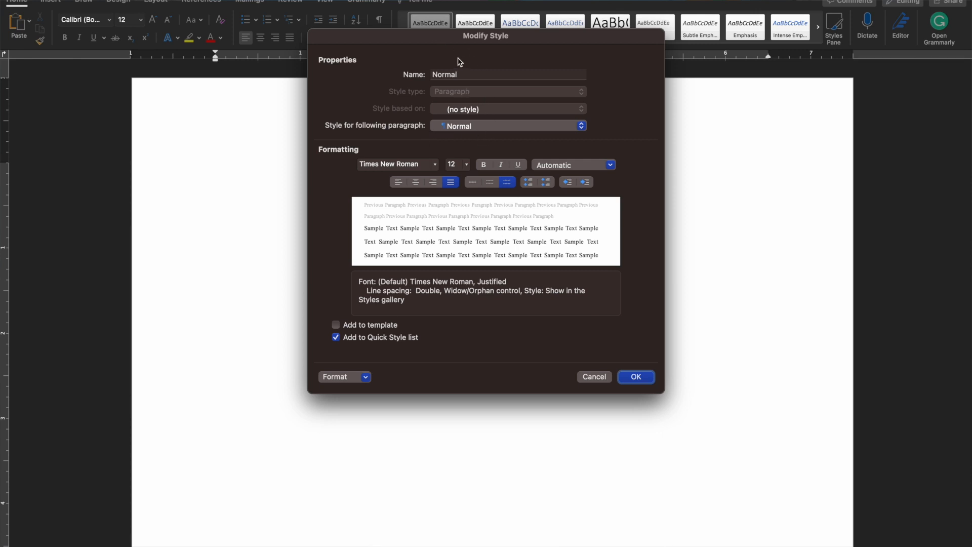
click(642, 377)
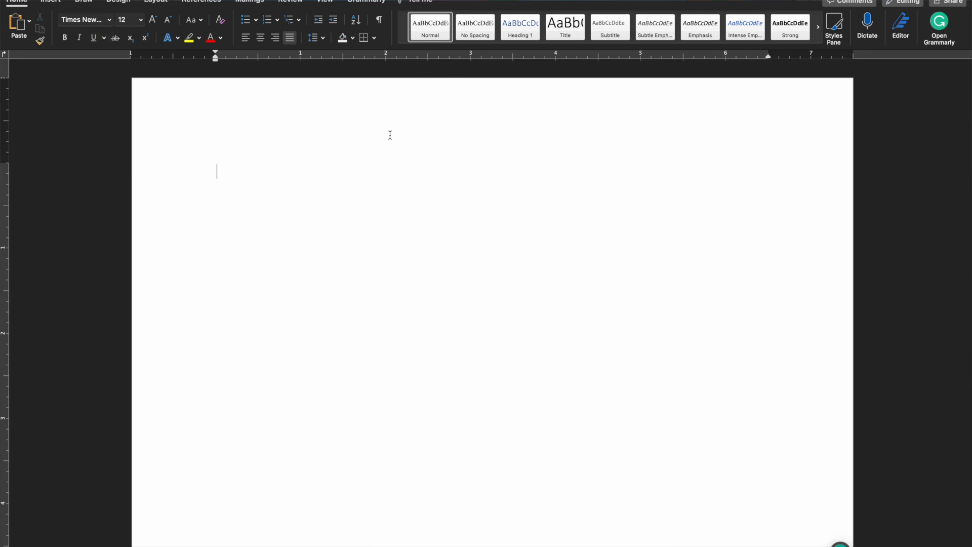
click(431, 33)
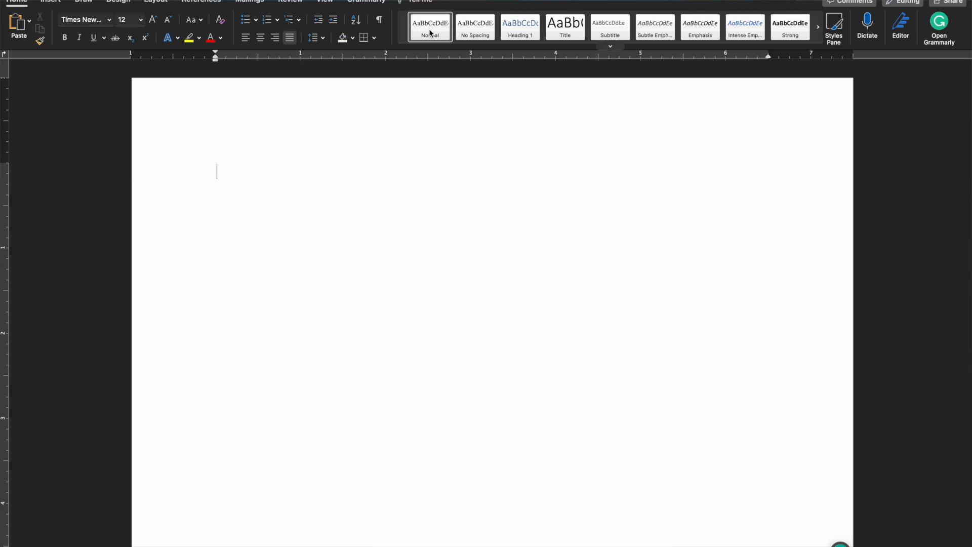